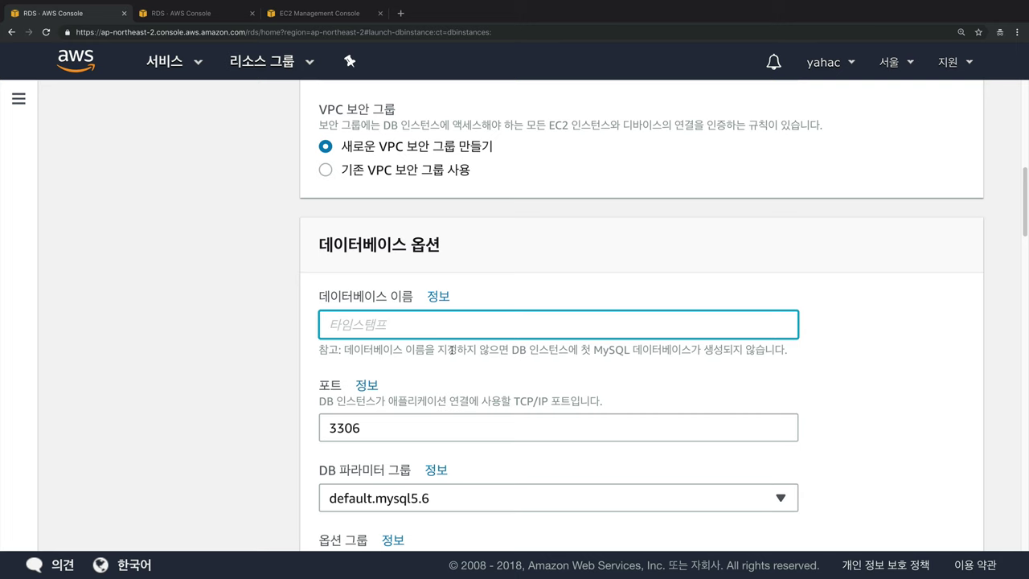
Step: Switch to the terminal, connect to the opentutorials RDS MySQL server with the account username and password, and list its databases
key(ctrl+Left)
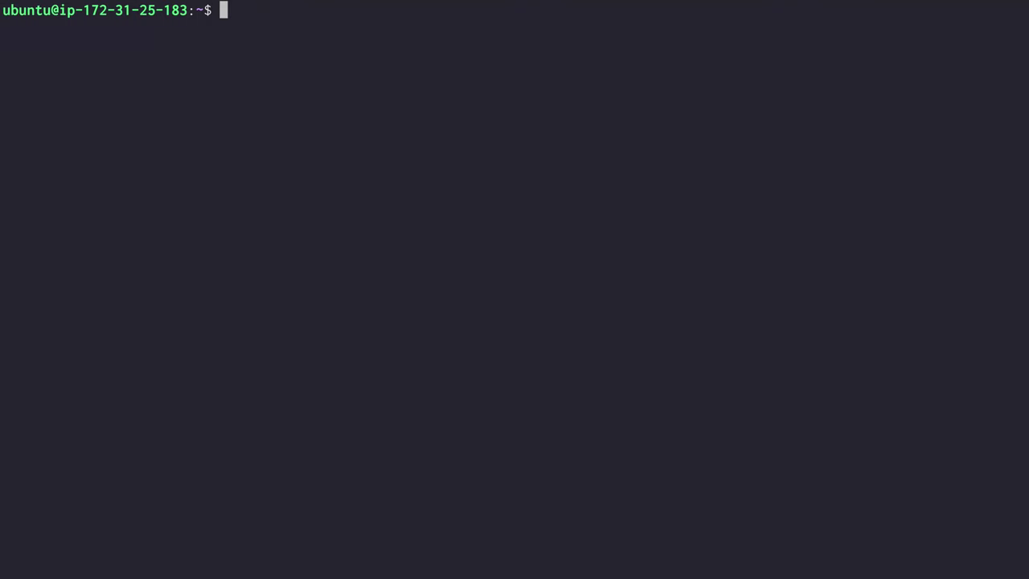
text(mysql -uegoing -p -hopentutorials.cdbrt00yi2pz.ap-northeast-2.rds.amazonaws.com)
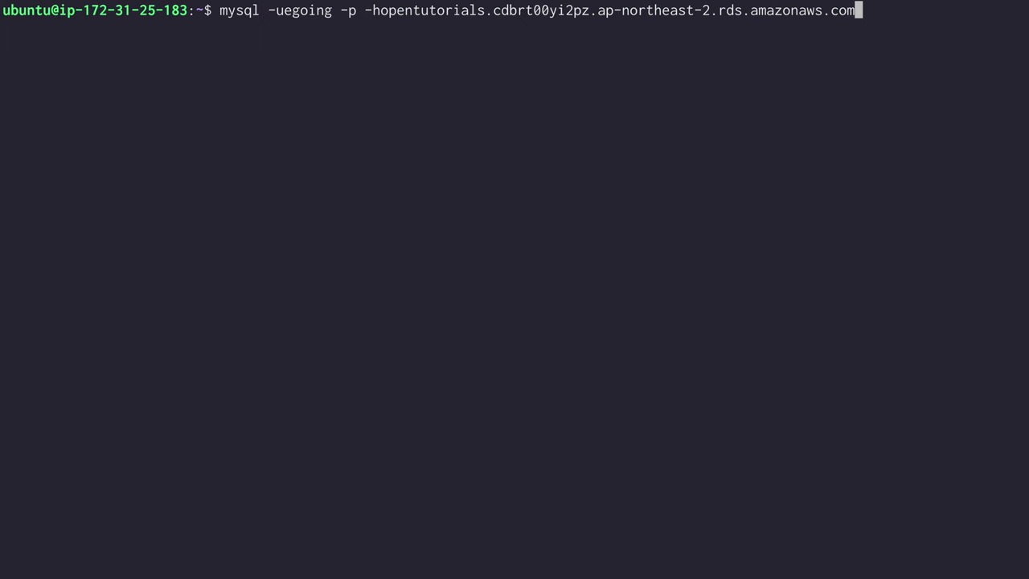
key(Return)
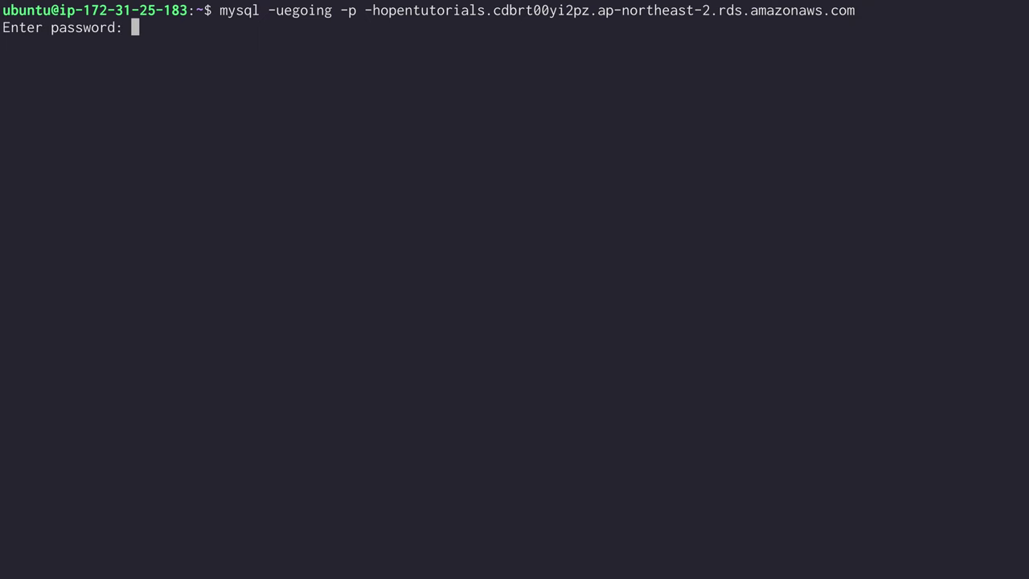
key(Return)
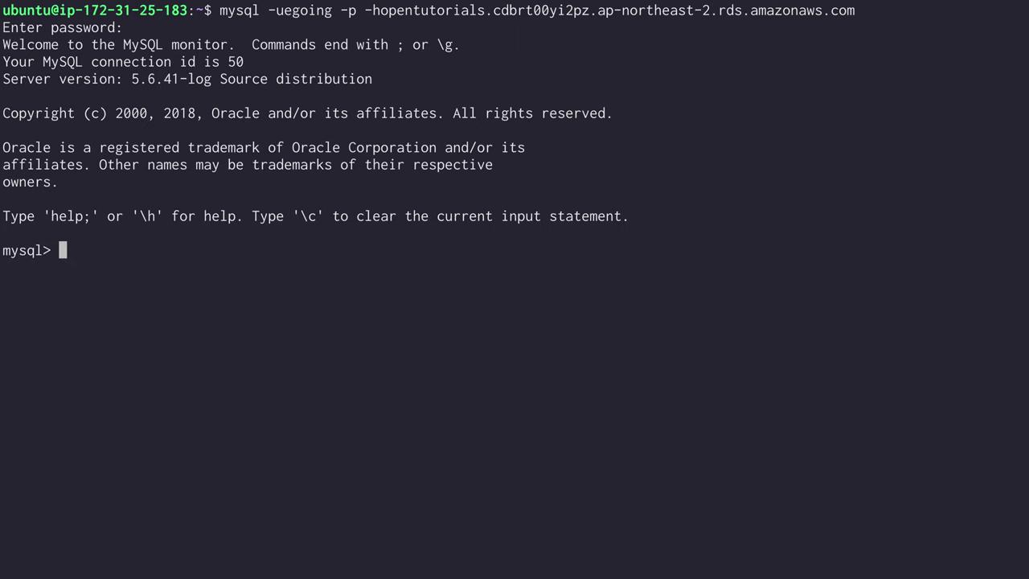
text(show databases;)
key(Return)
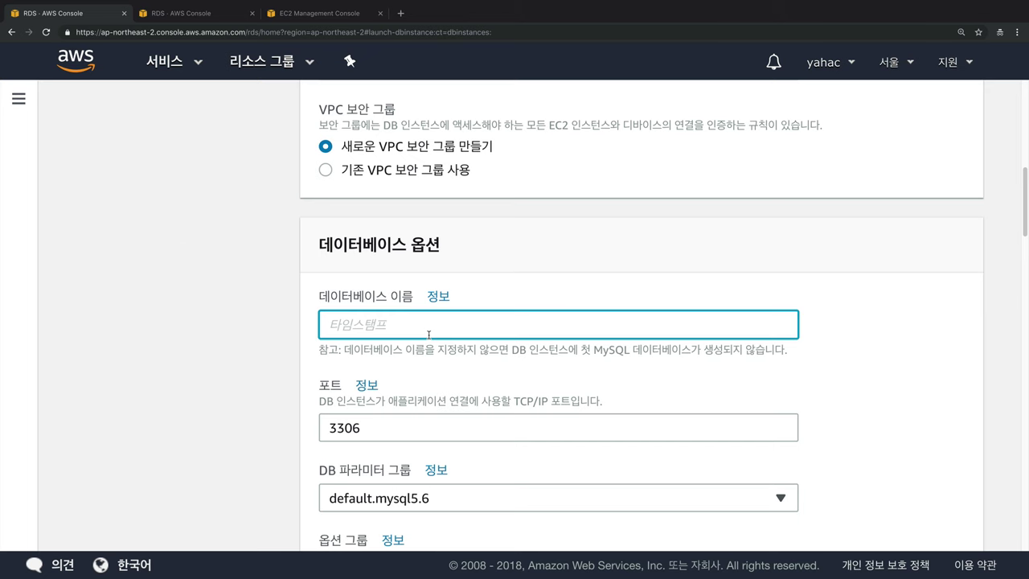
Step: Switch back to the RDS launch form in the browser and set the database name (데이터베이스 이름) to example
text(example)
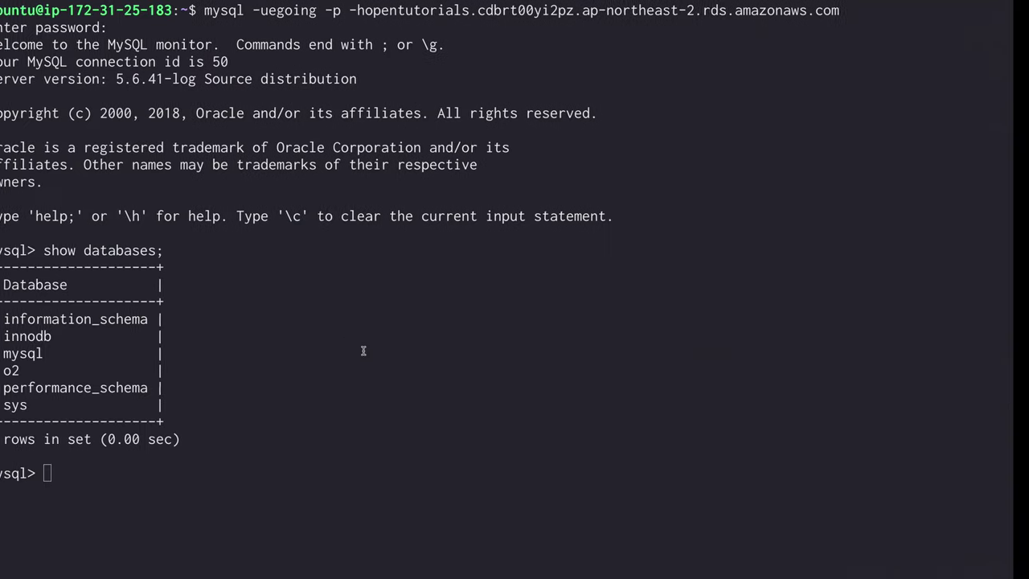
Step: In the terminal's MySQL session, create a database named example and list the databases to find its entry
text(create da)
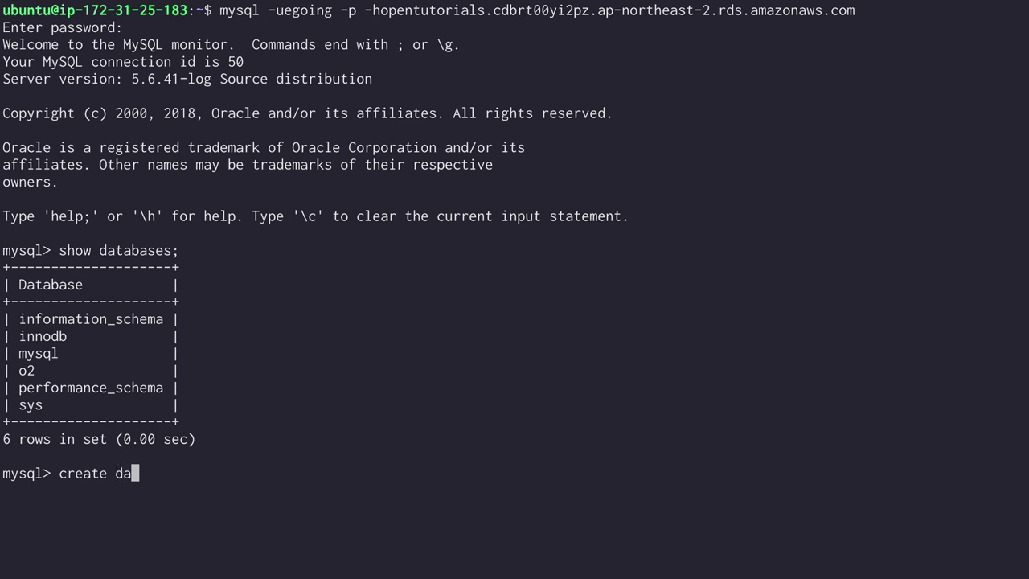
text(tabase example;)
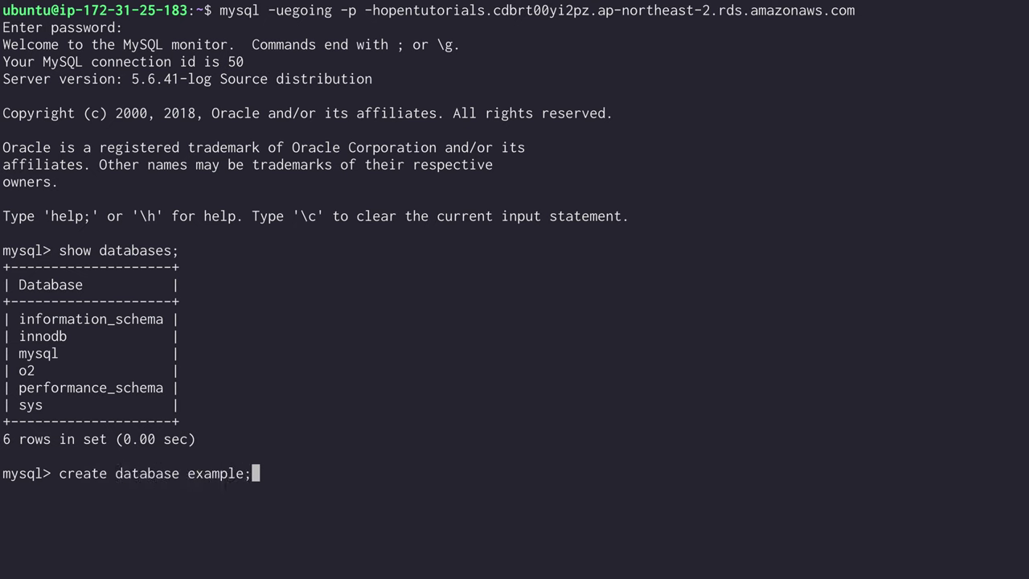
key(Return)
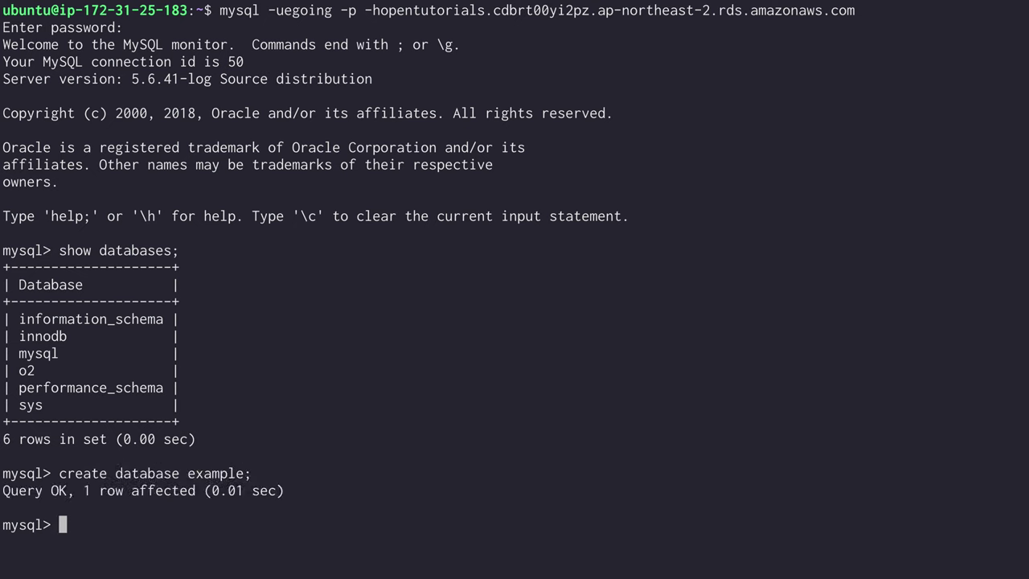
text(show databases;)
key(Return)
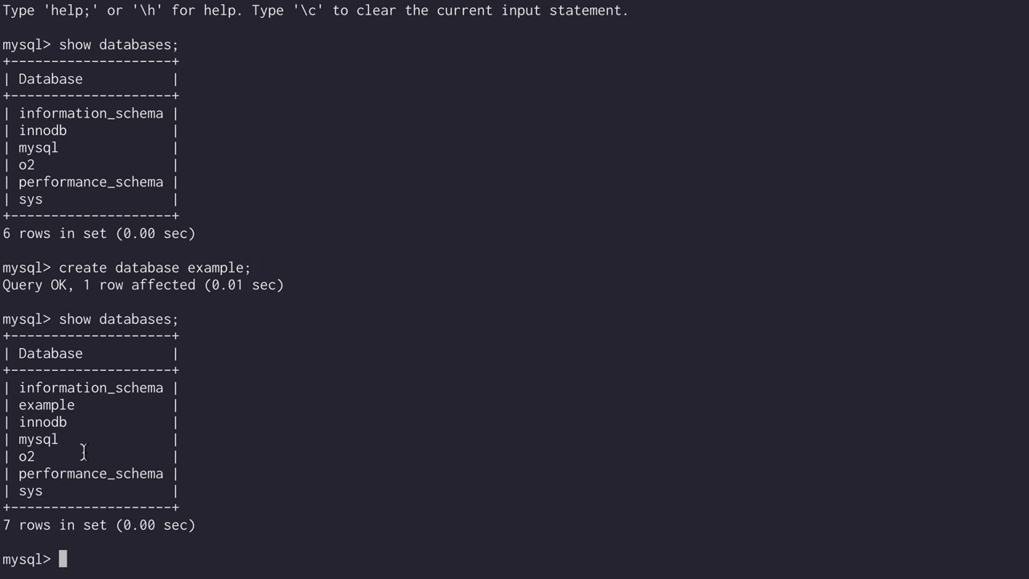
double_click(66, 409)
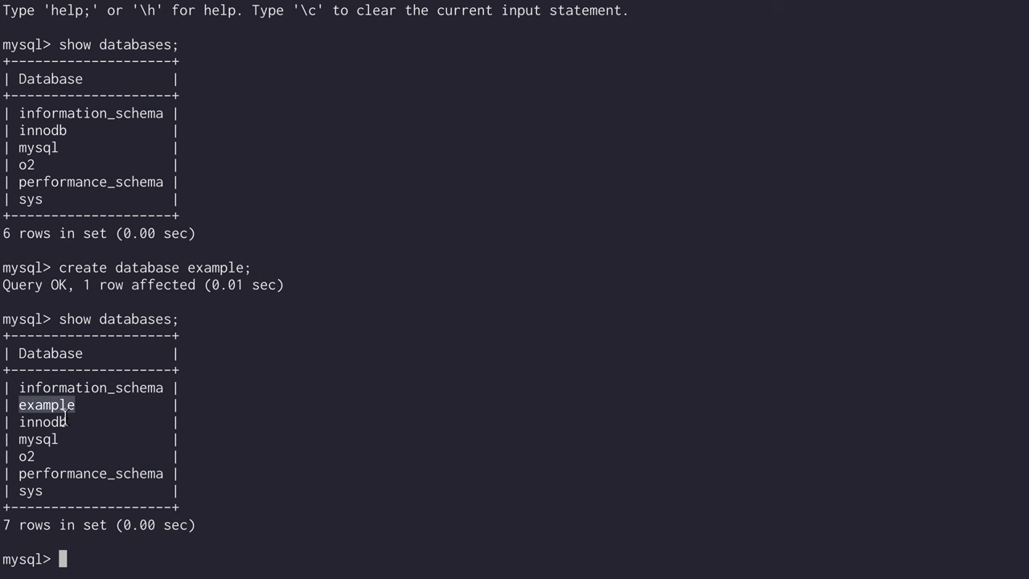
Step: Return to the RDS launch form, step the port number down several values, and bring it back to 3306
key(ctrl+Right)
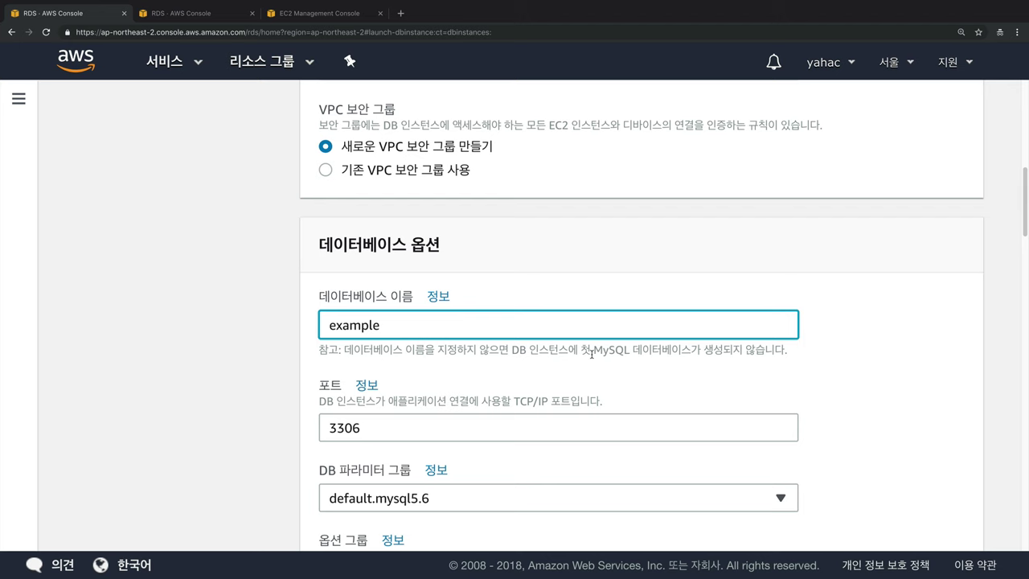
scroll(578, 357, down, 2)
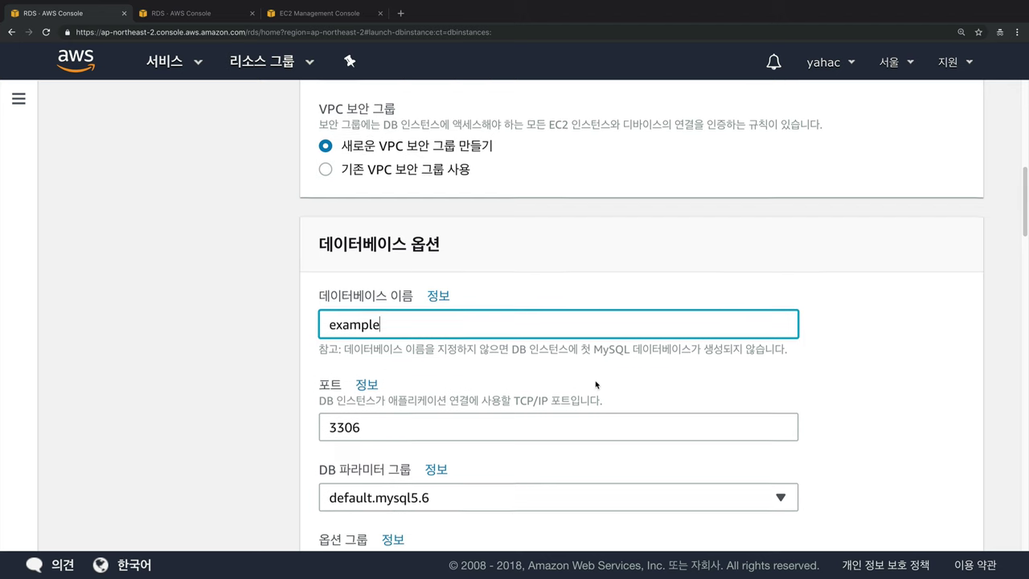
click(415, 351)
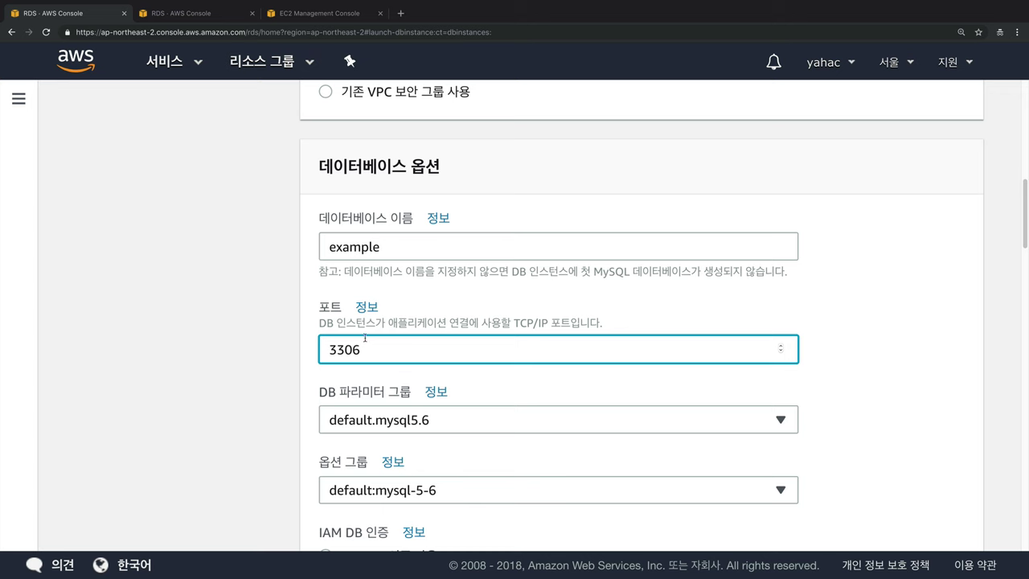
key(Down)
key(Down)
key(Down)
key(Down)
key(Down)
key(Down)
key(Down)
key(Down)
key(Down)
key(Down)
key(Down)
key(Down)
key(Up)
key(Up)
key(Up)
key(Up)
key(Up)
key(Up)
key(Up)
key(Up)
key(Up)
key(Up)
key(Up)
key(Up)
click(253, 382)
Step: Examine the parameter group, option group, IAM DB authentication and encryption settings of the new DB instance
scroll(252, 383, down, 2)
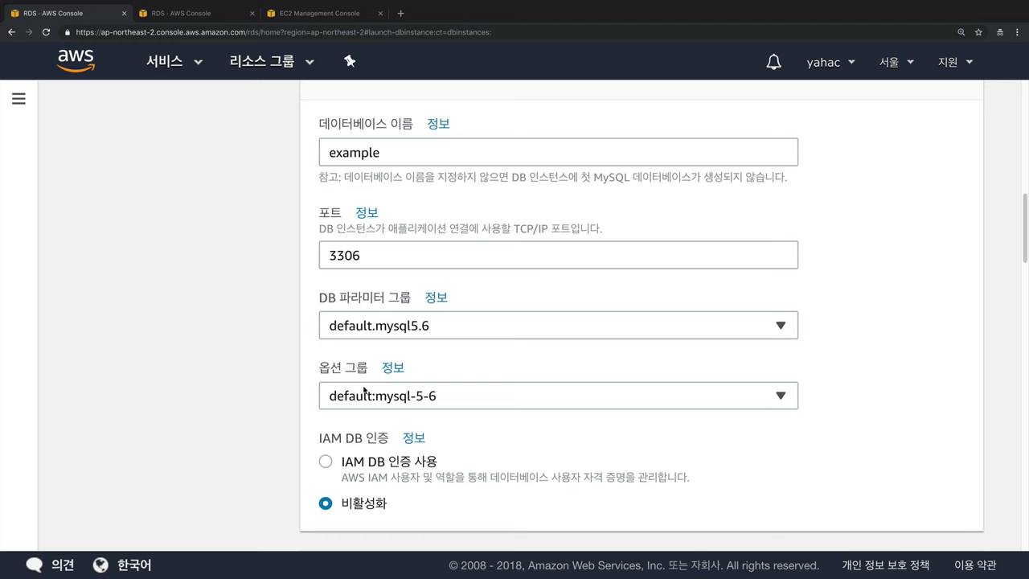
scroll(363, 390, down, 3)
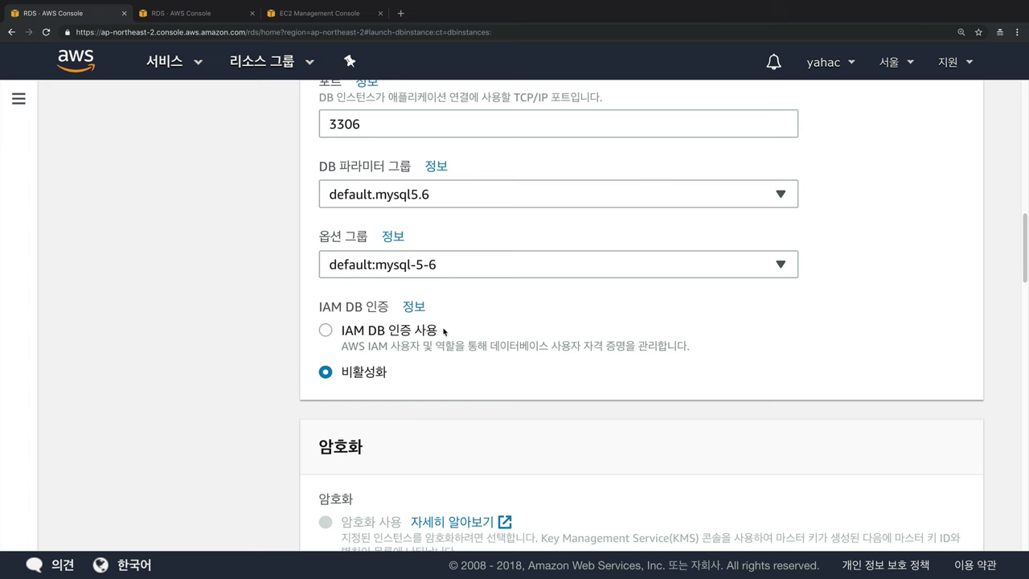
scroll(443, 332, down, 2)
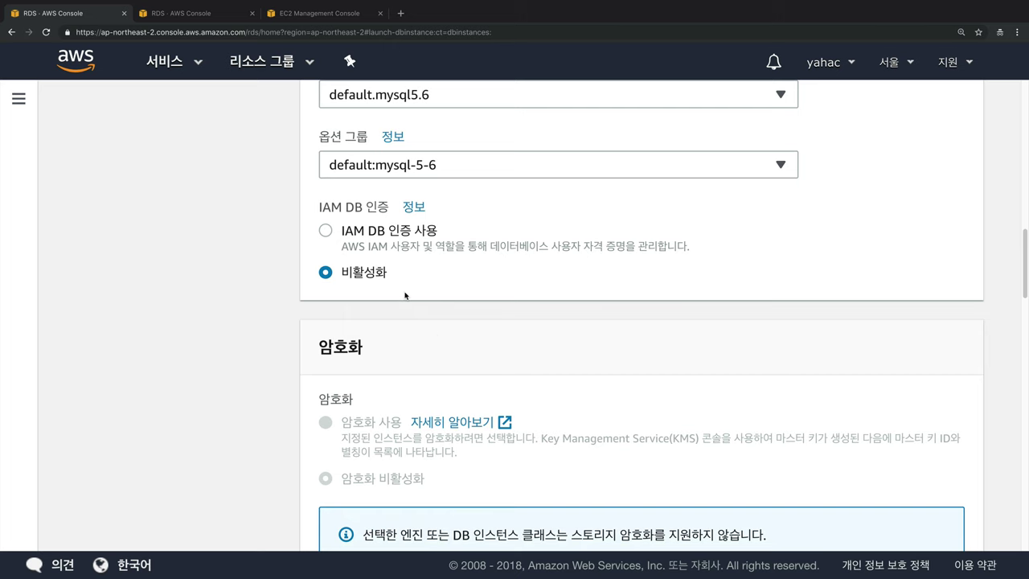
scroll(406, 295, down, 2)
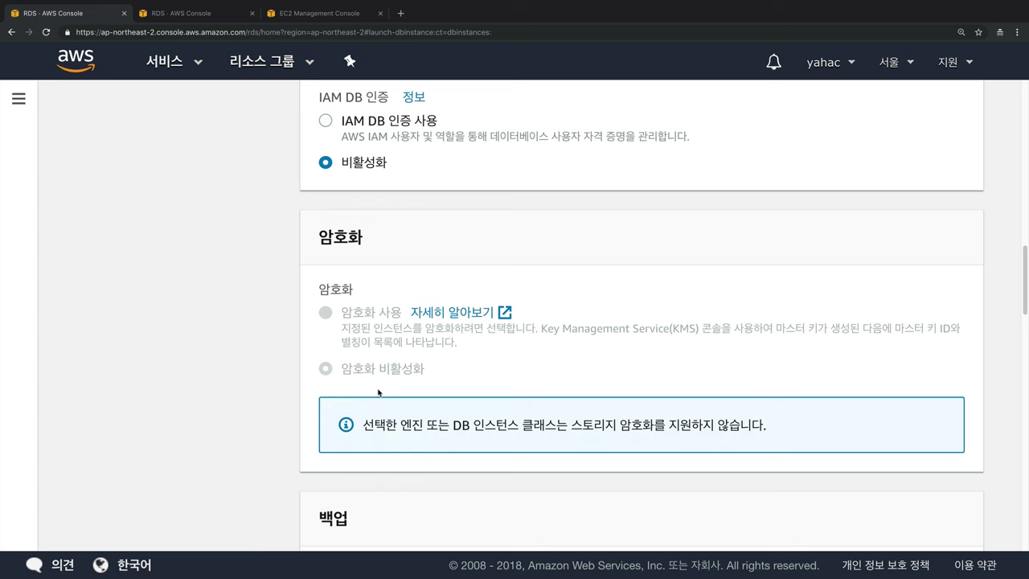
scroll(481, 398, down, 1)
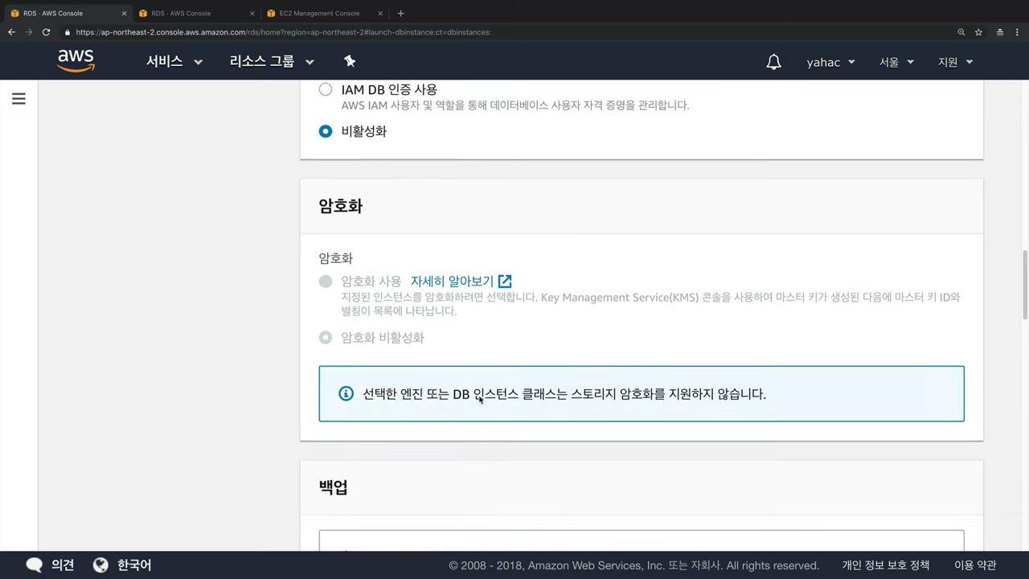
scroll(480, 398, down, 5)
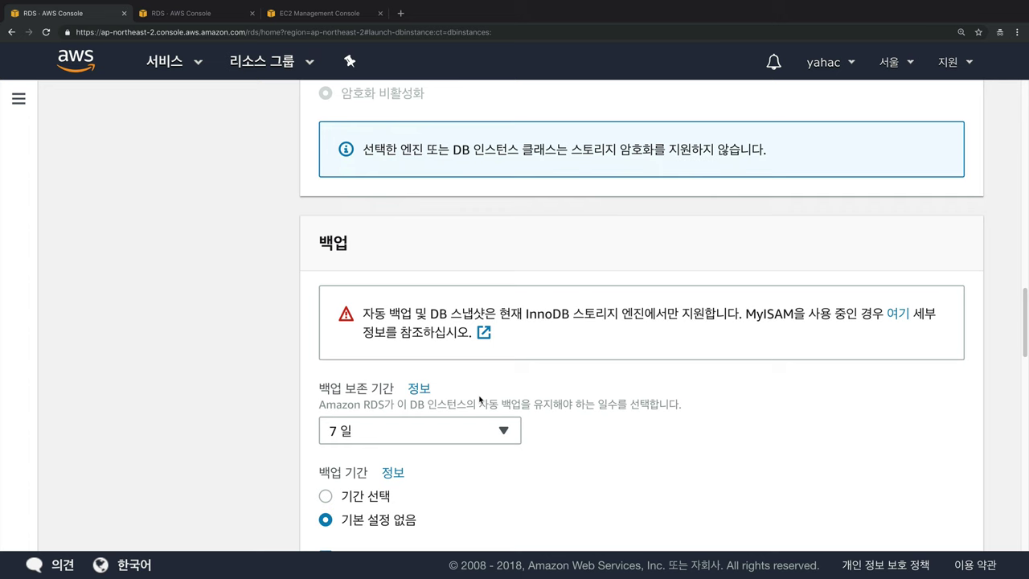
Step: Browse the available backup retention periods (백업 보존 기간) up to 35 days and close the list
click(410, 434)
click(596, 428)
click(498, 430)
scroll(489, 372, down, 6)
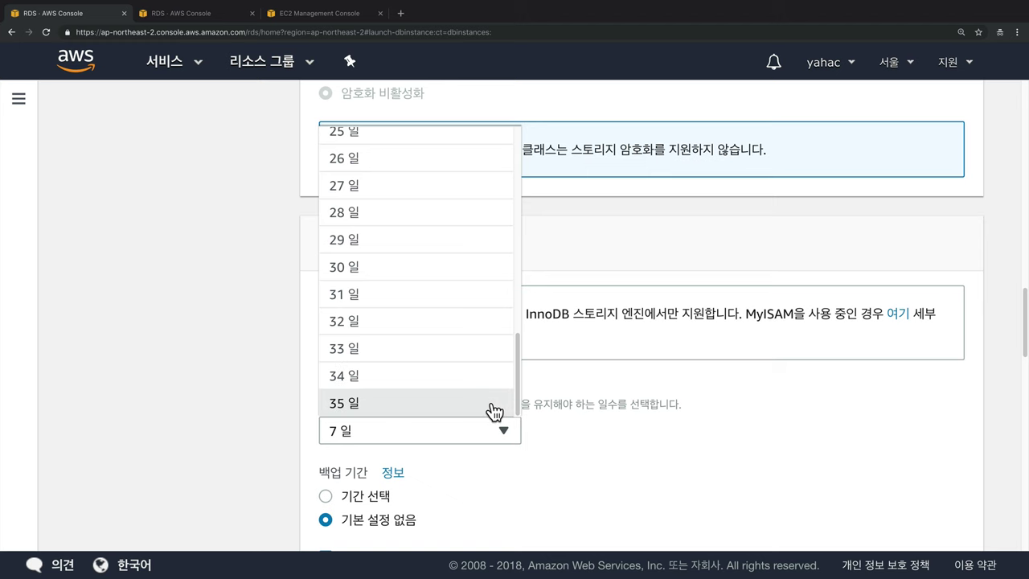
click(562, 399)
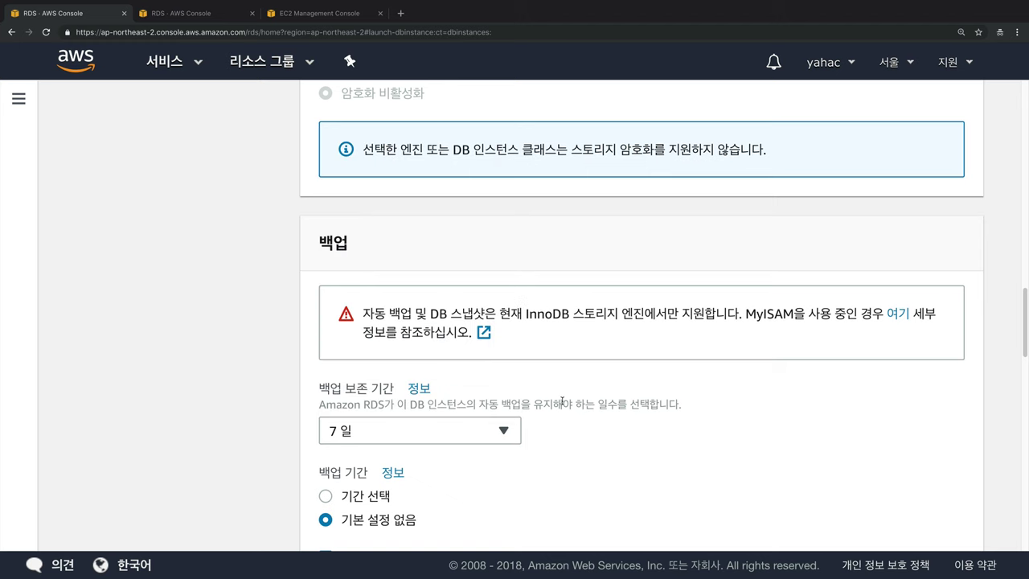
Step: Open the backup window (백업 기간) information, try 기간 선택, and set the option back to 기본 설정 없음
scroll(562, 399, down, 3)
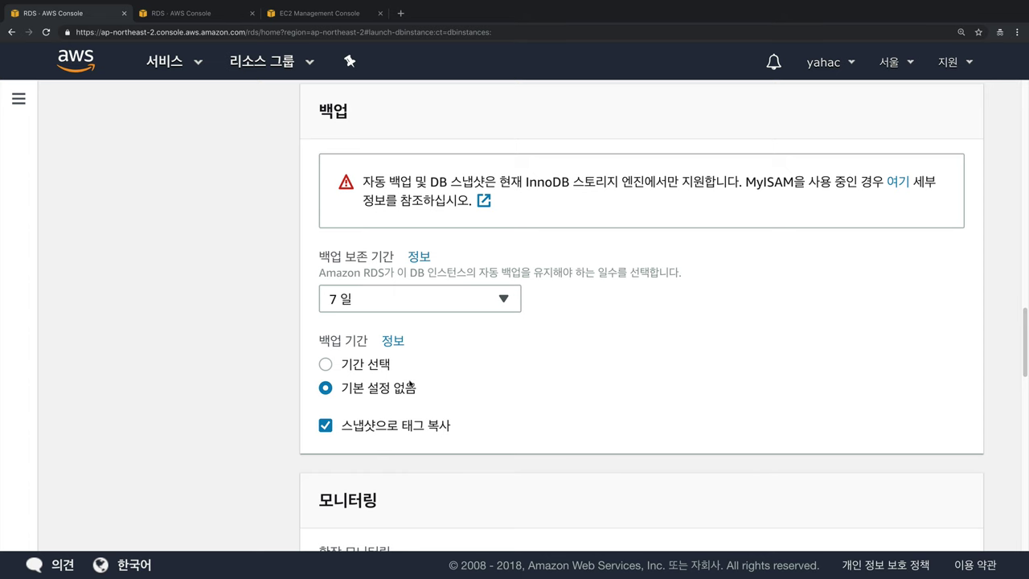
click(393, 342)
scroll(394, 346, down, 2)
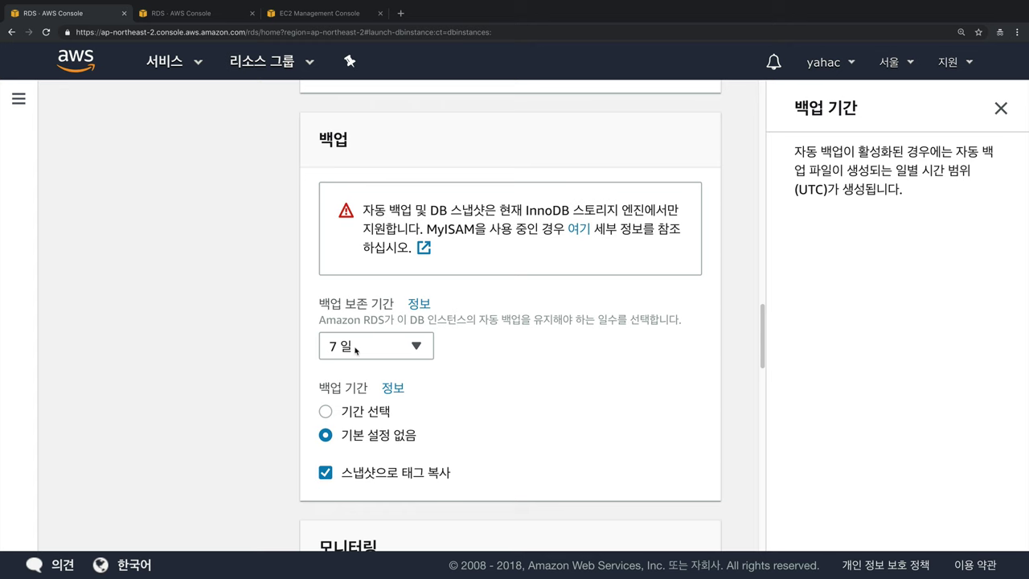
click(381, 421)
click(381, 435)
Step: Examine the enhanced monitoring settings (확장 모니터링) and close the backup window information
scroll(499, 402, down, 3)
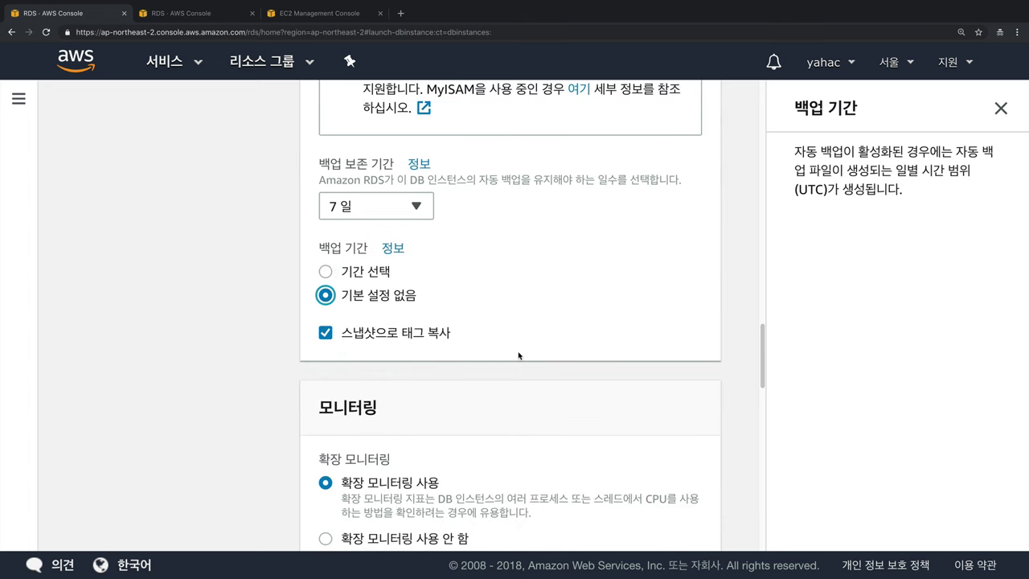
scroll(518, 355, down, 2)
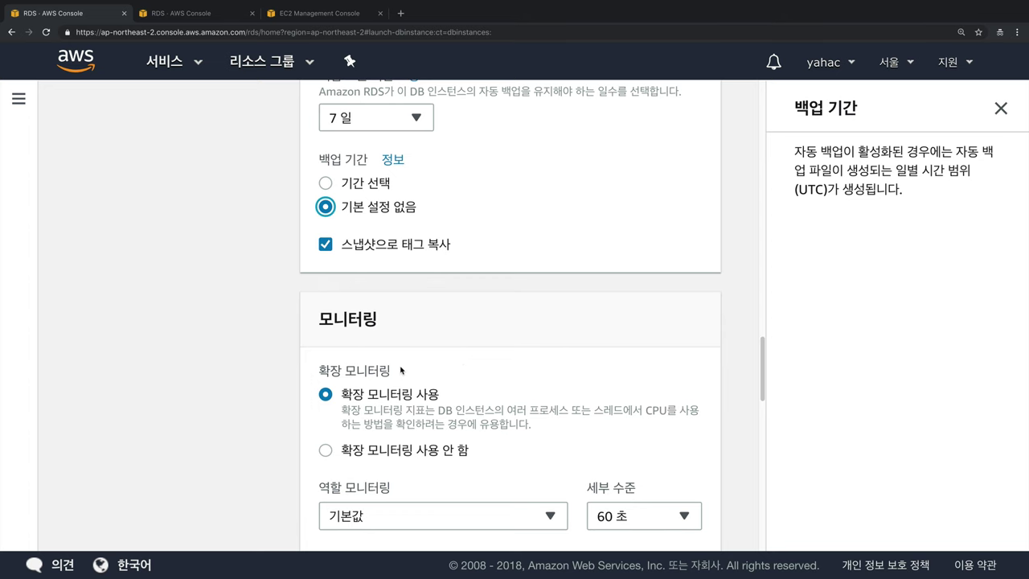
scroll(403, 371, down, 2)
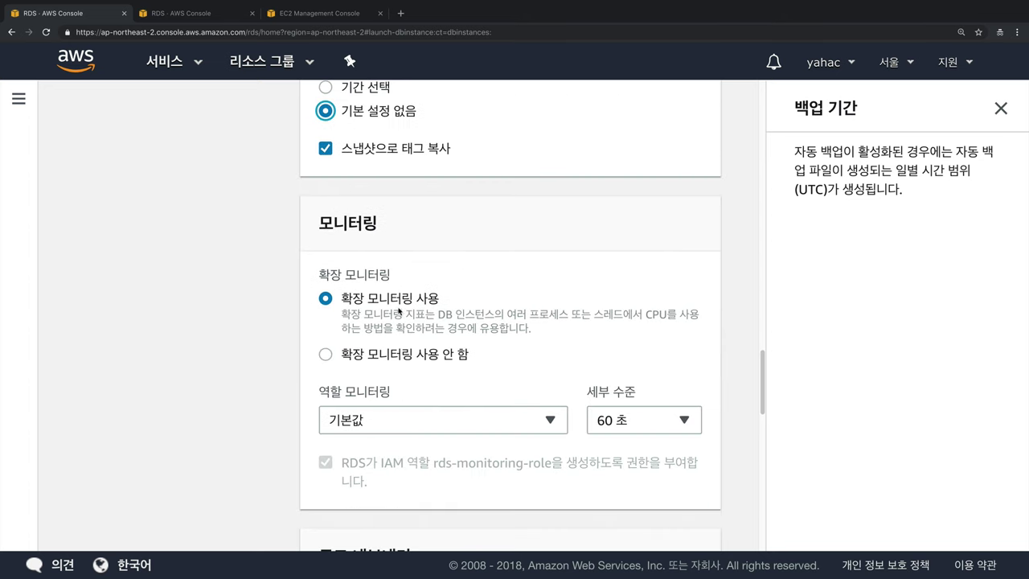
click(1001, 108)
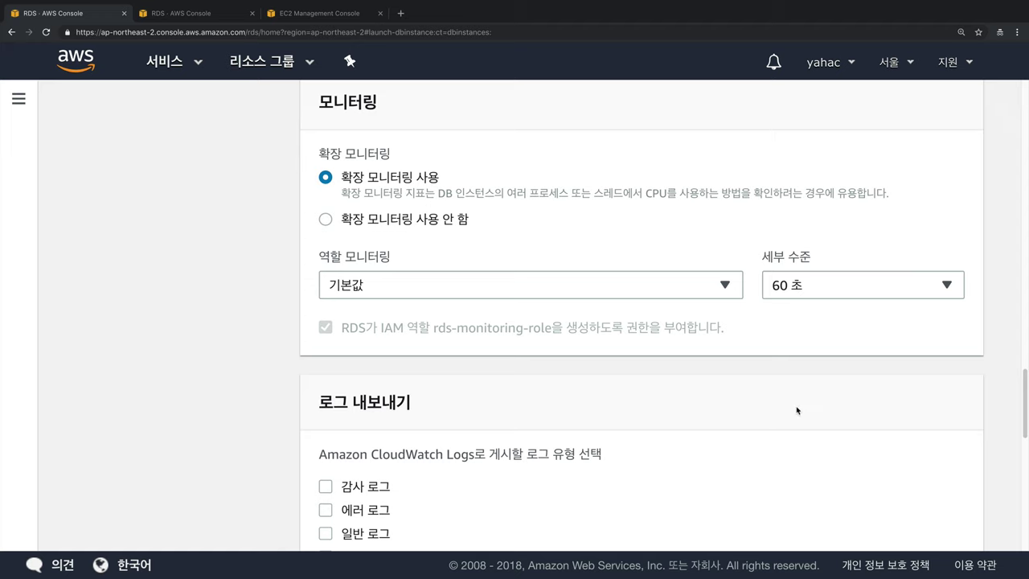
scroll(797, 409, down, 1)
scroll(797, 410, up, 2)
scroll(797, 411, up, 1)
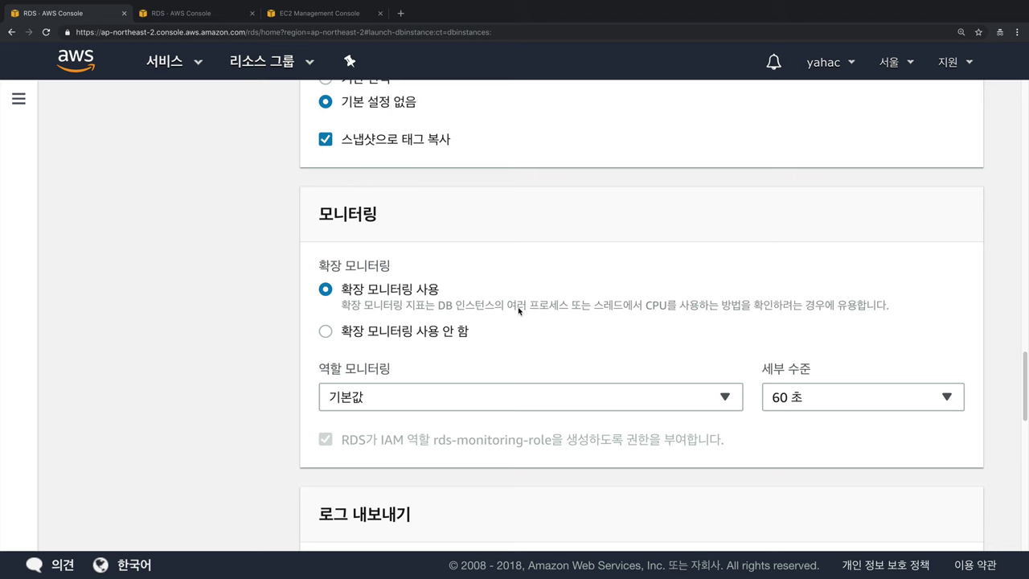
Step: Try enabling the slow query log (느린 쿼리 로그) for CloudWatch export and clear it again
scroll(519, 311, down, 5)
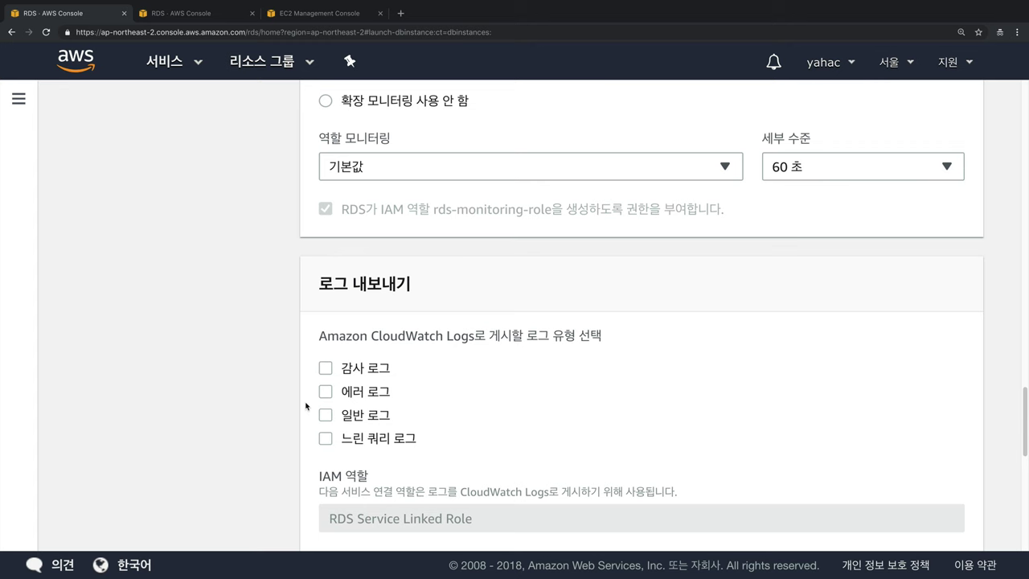
click(326, 438)
click(326, 438)
Step: Read the information about automatic minor version upgrades (자동 마이너 버전 업그레이드) in the maintenance section and close it
scroll(412, 438, down, 2)
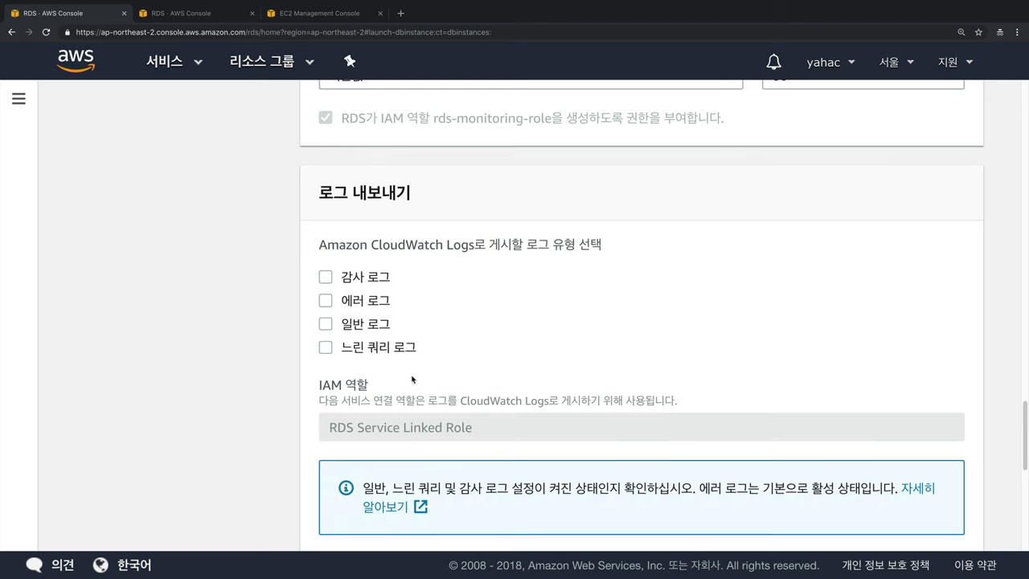
scroll(412, 378, down, 8)
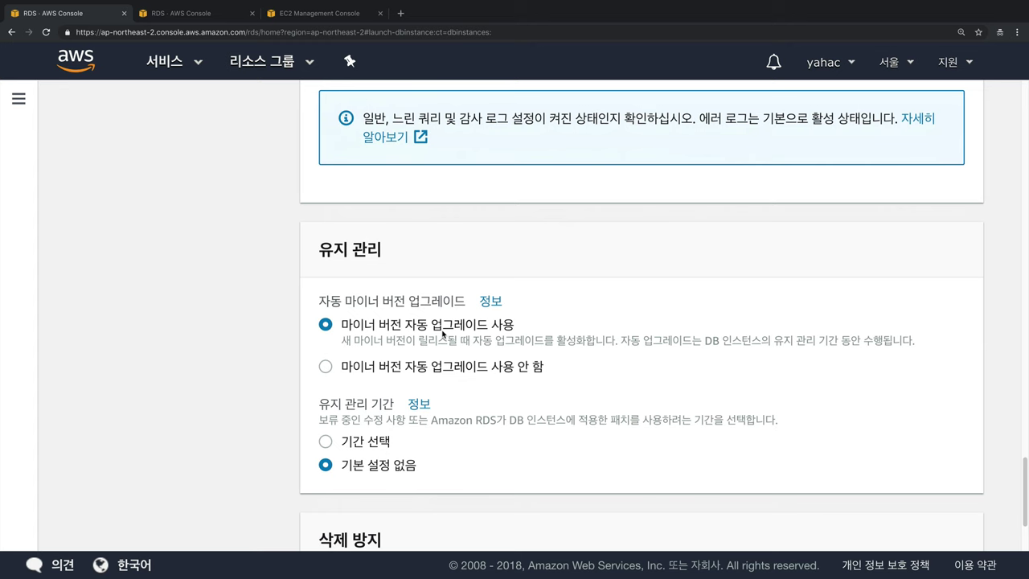
click(491, 305)
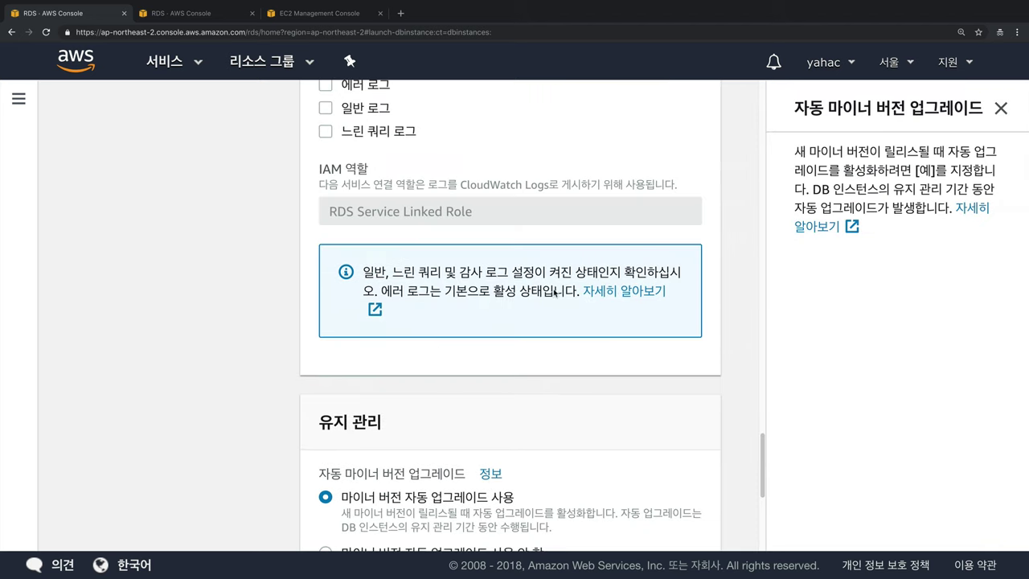
click(1002, 108)
Step: Set the maintenance window (유지 관리 기간) to 기간 선택 and show its start day, start time and duration settings
scroll(707, 338, down, 1)
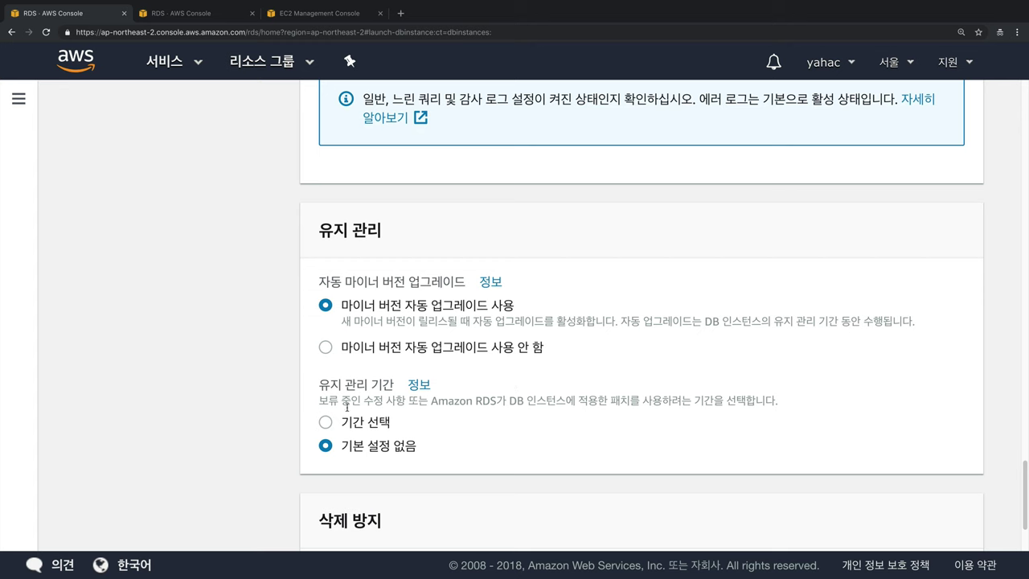
click(325, 423)
scroll(505, 460, down, 2)
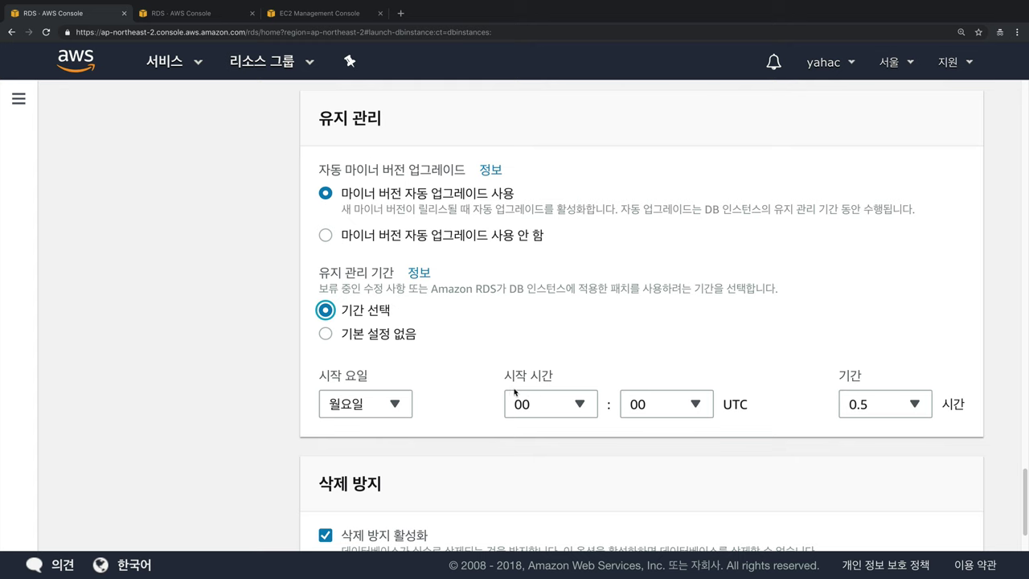
Step: Set the maintenance window (유지 관리 기간) to 기본 설정 없음 and create the database
click(394, 342)
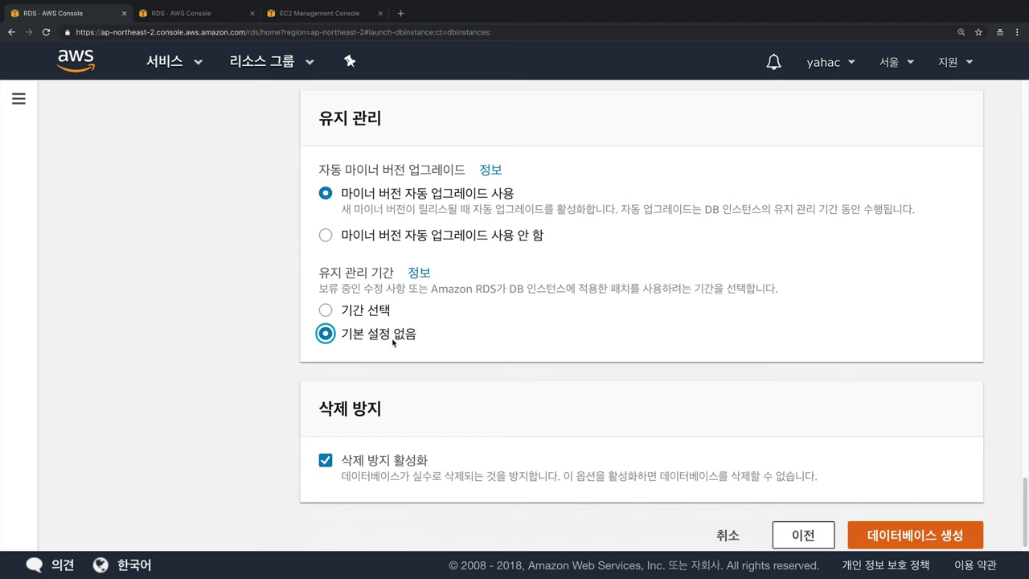
scroll(394, 342, down, 1)
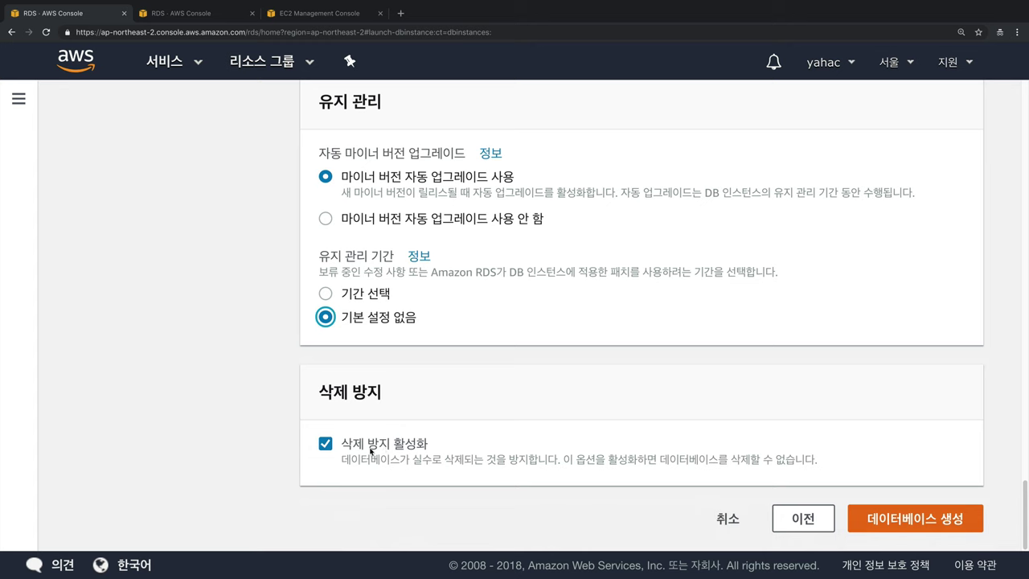
click(907, 527)
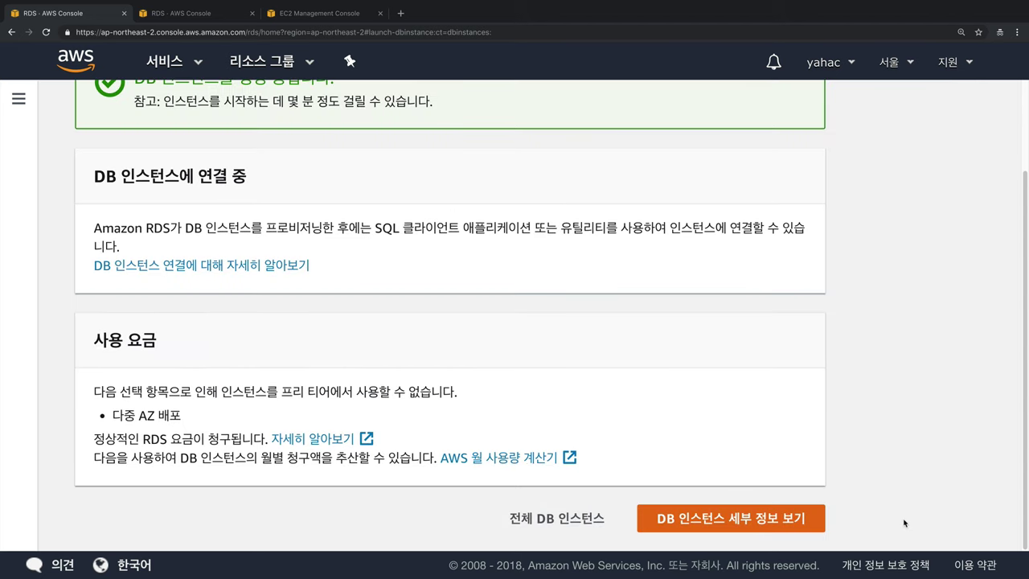
scroll(904, 523, up, 2)
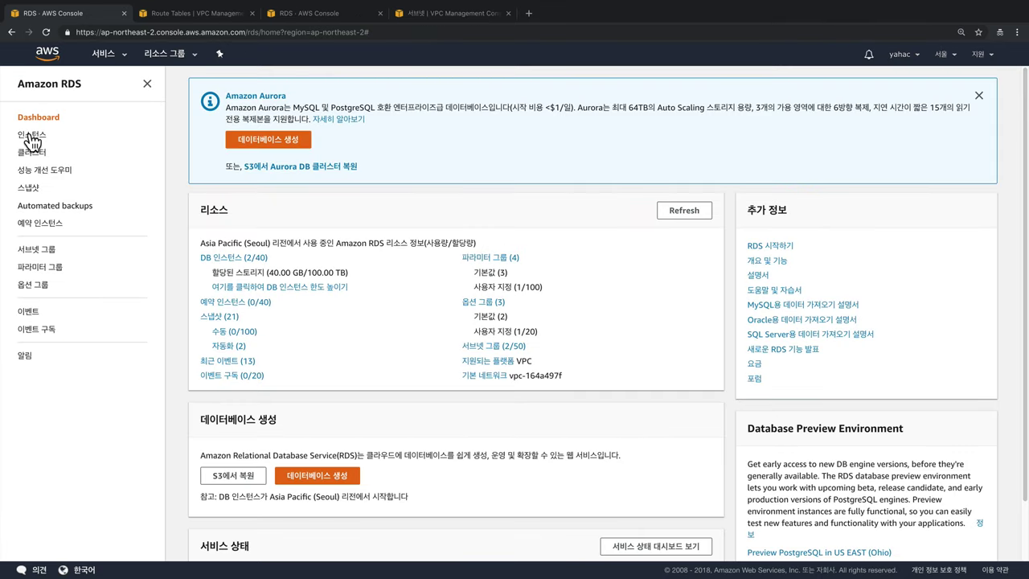
Step: Open the aws2-rds instance's details and examine its CloudWatch graphs, connection, security group rules, configuration, snapshots, tags, logs and recent events
click(32, 137)
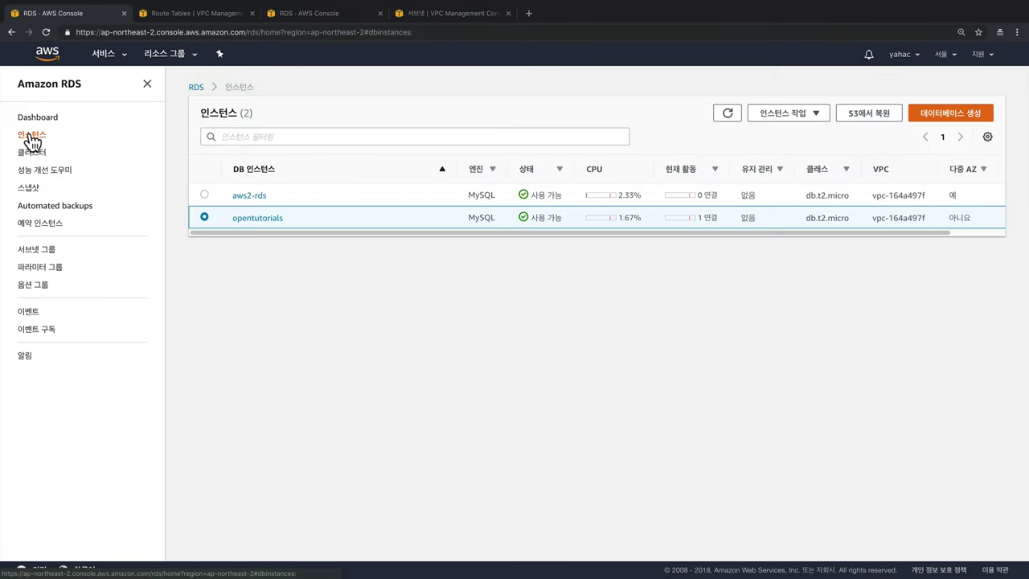
click(249, 196)
scroll(402, 345, down, 2)
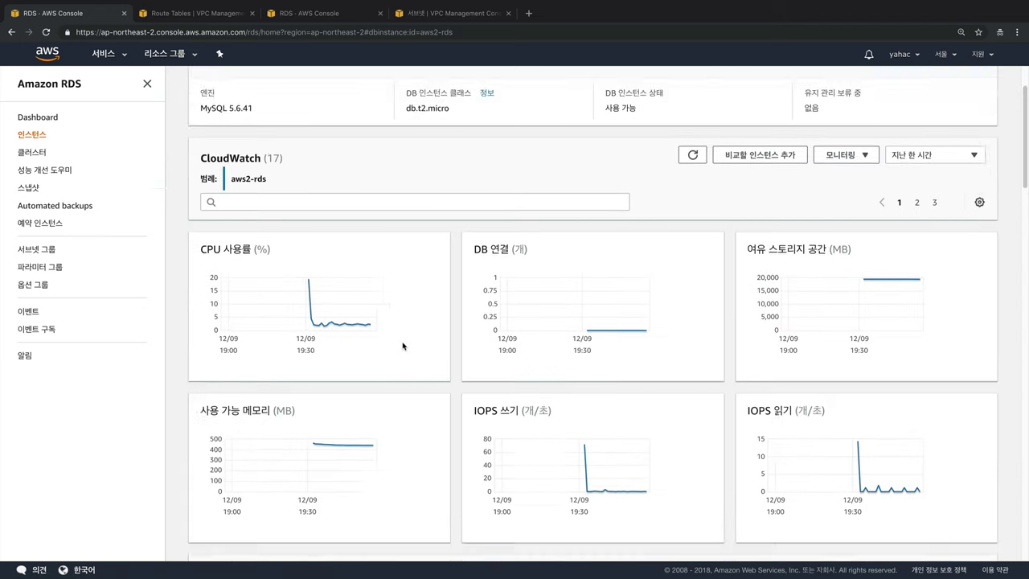
scroll(402, 345, down, 1)
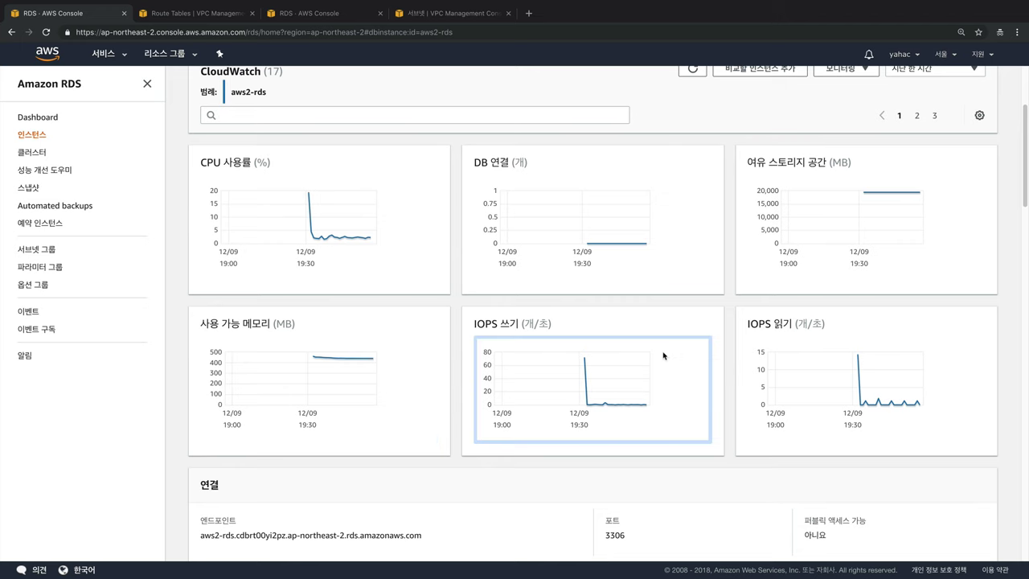
scroll(663, 356, down, 4)
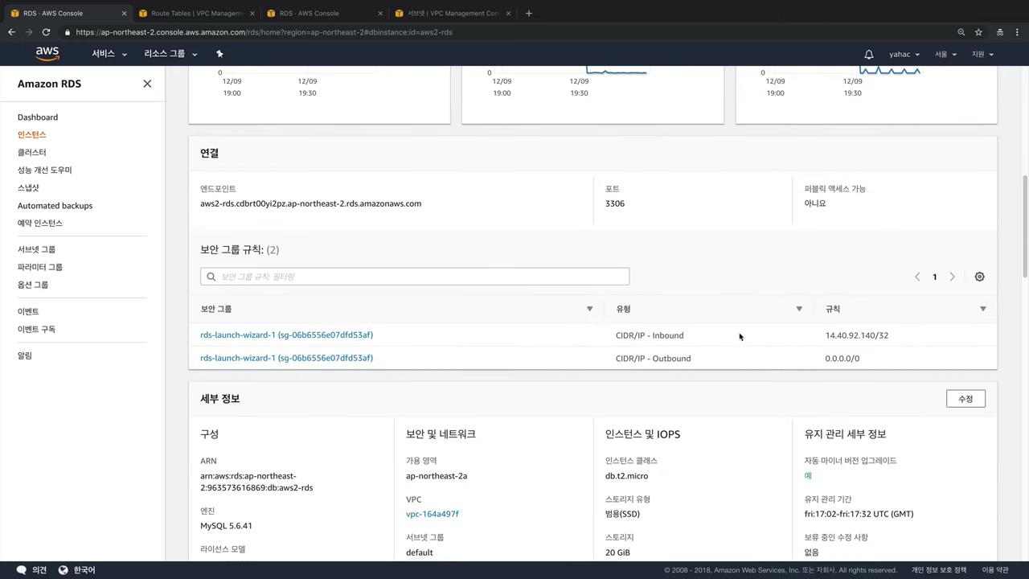
scroll(644, 391, down, 1)
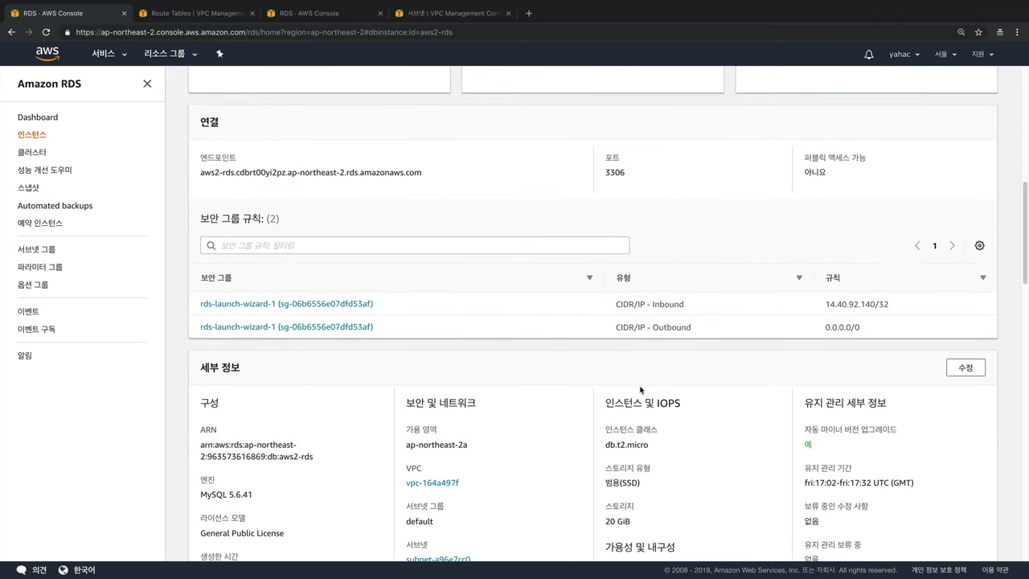
scroll(641, 390, down, 15)
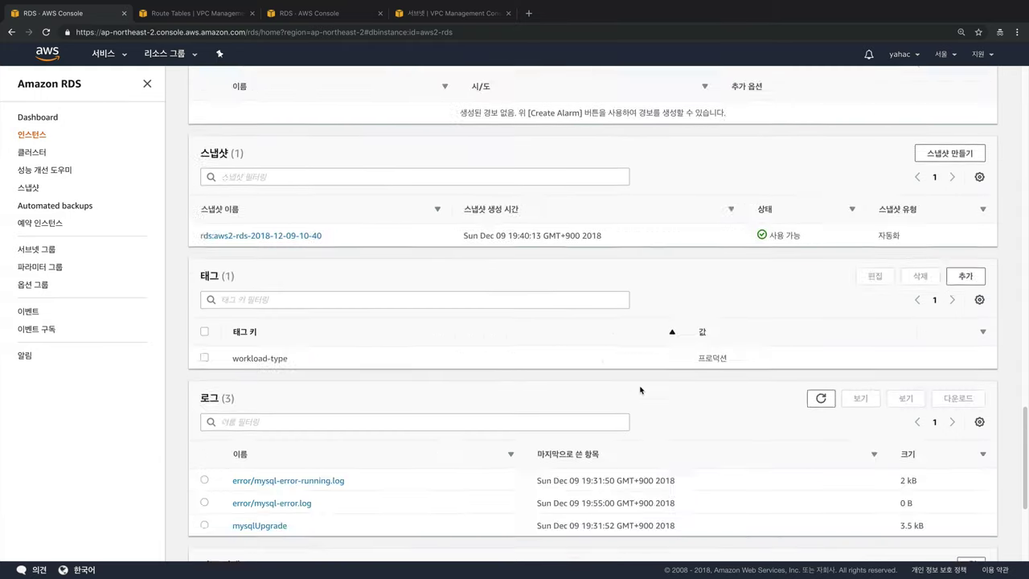
scroll(640, 390, down, 3)
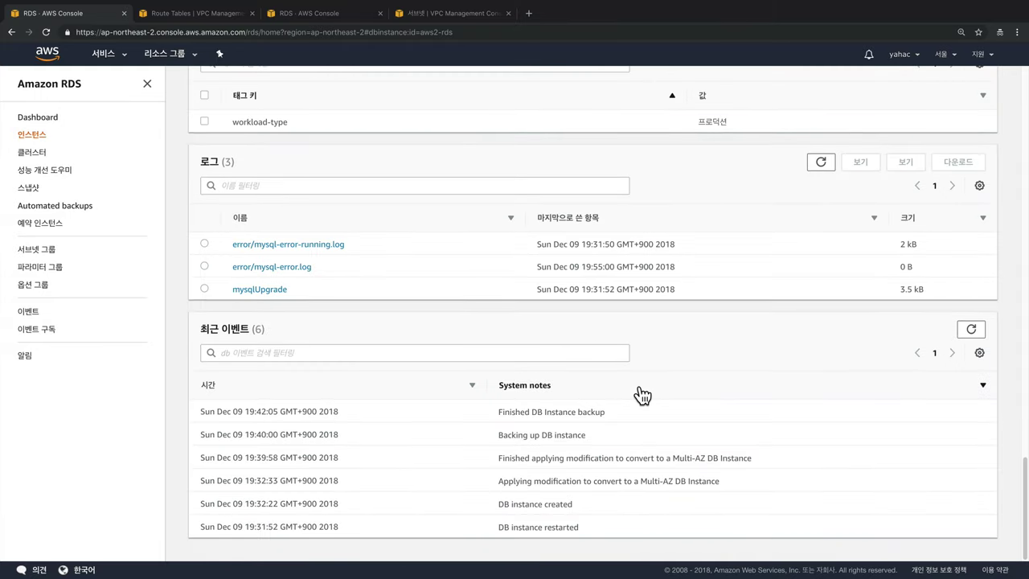